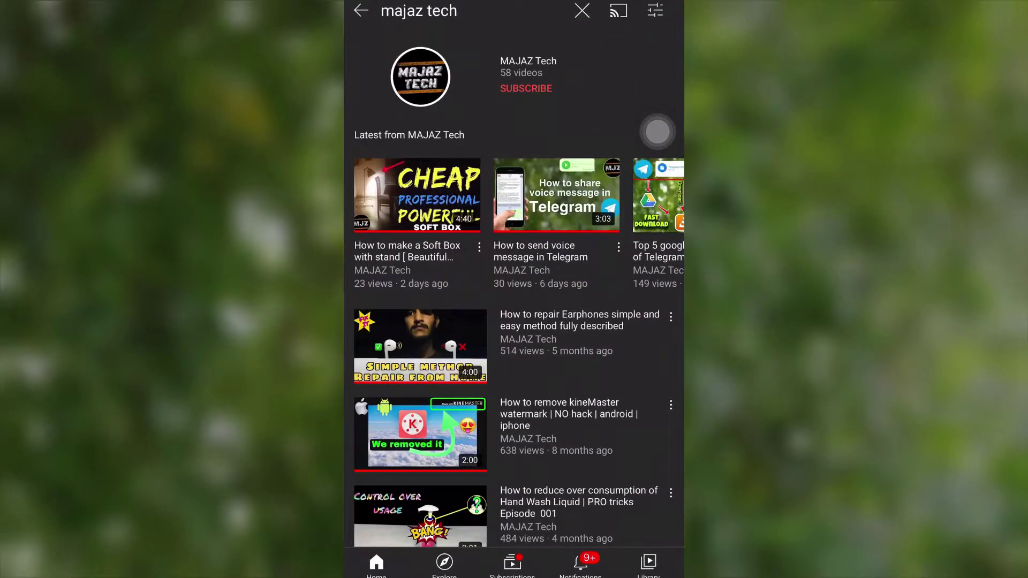
Turn on all notifications for the subscribed MAJAZ Tech channel via the bell menu
left_click(576, 88)
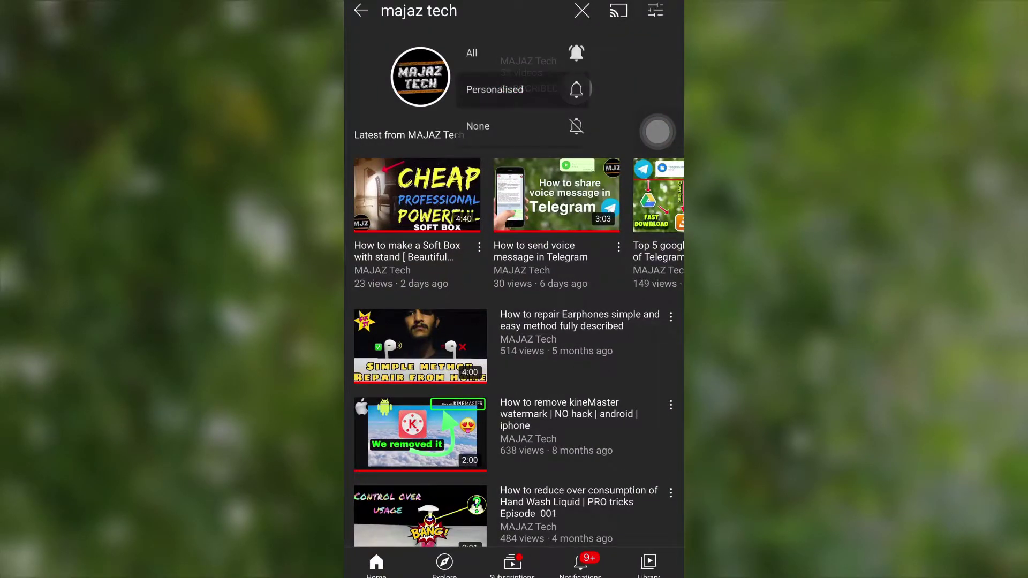
left_click(514, 53)
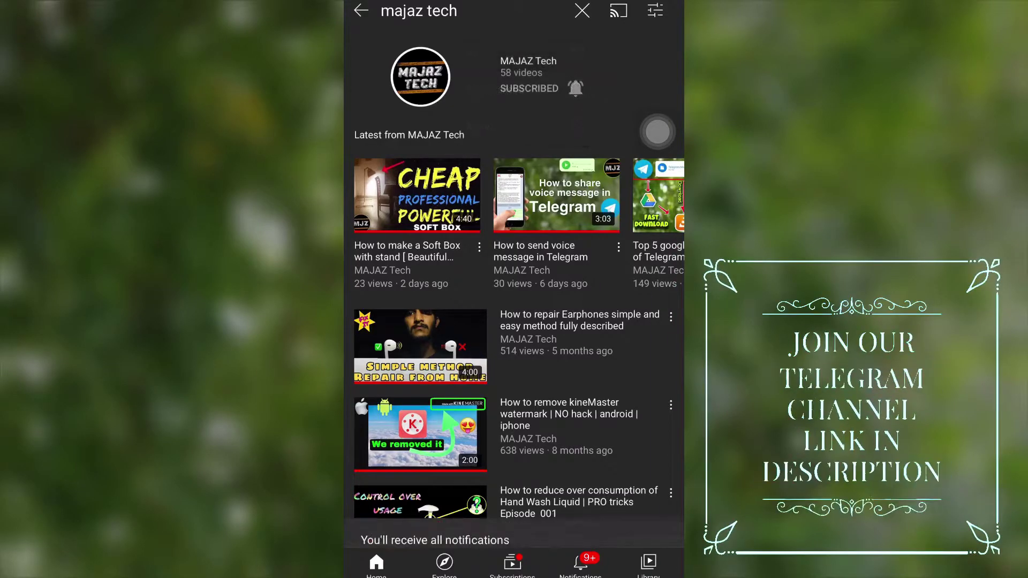
scroll(514, 209, "right", 6)
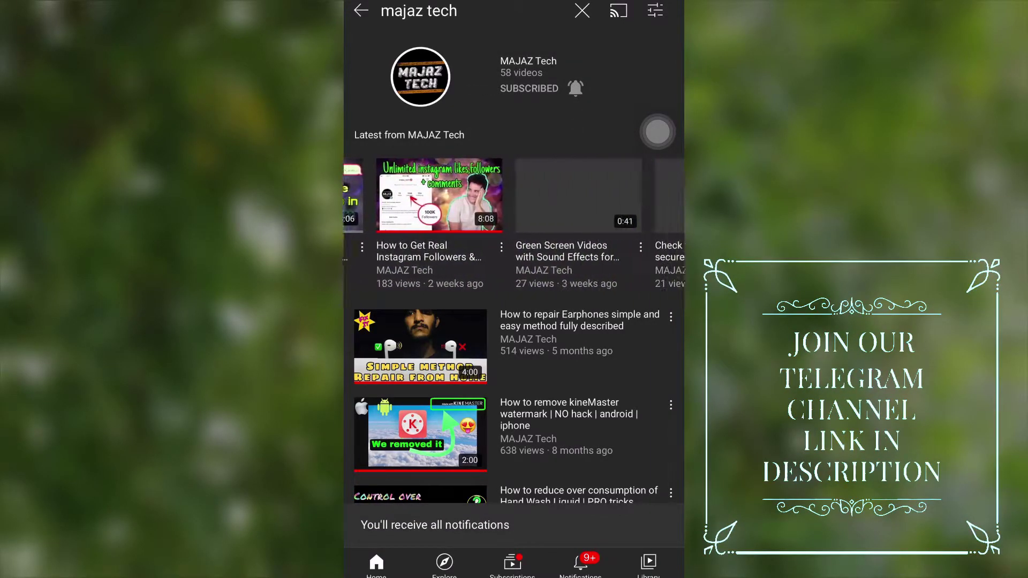
scroll(514, 210, "right", 4)
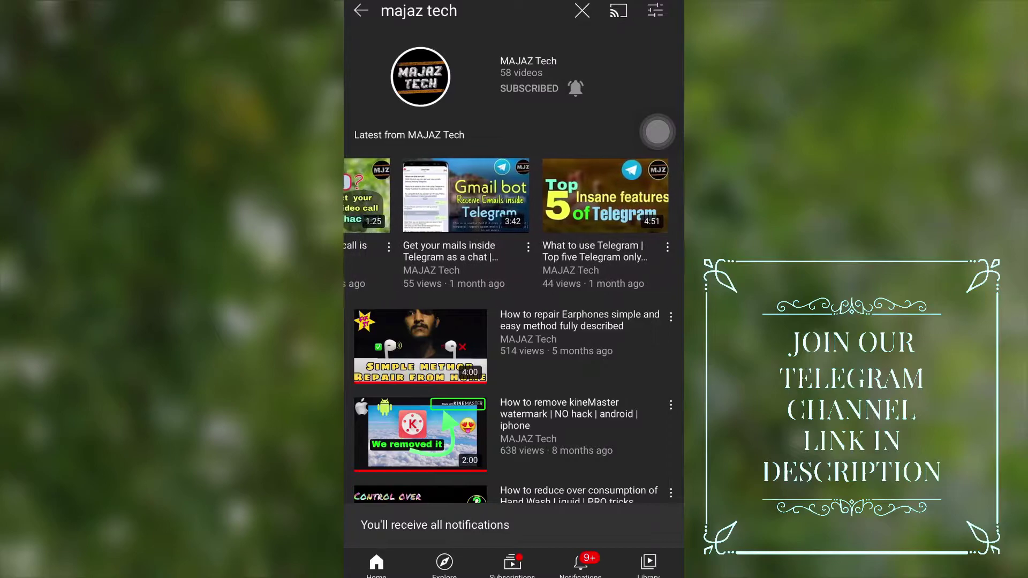
scroll(514, 362, "down", 2)
scroll(514, 321, "down", 6)
scroll(515, 321, "down", 3)
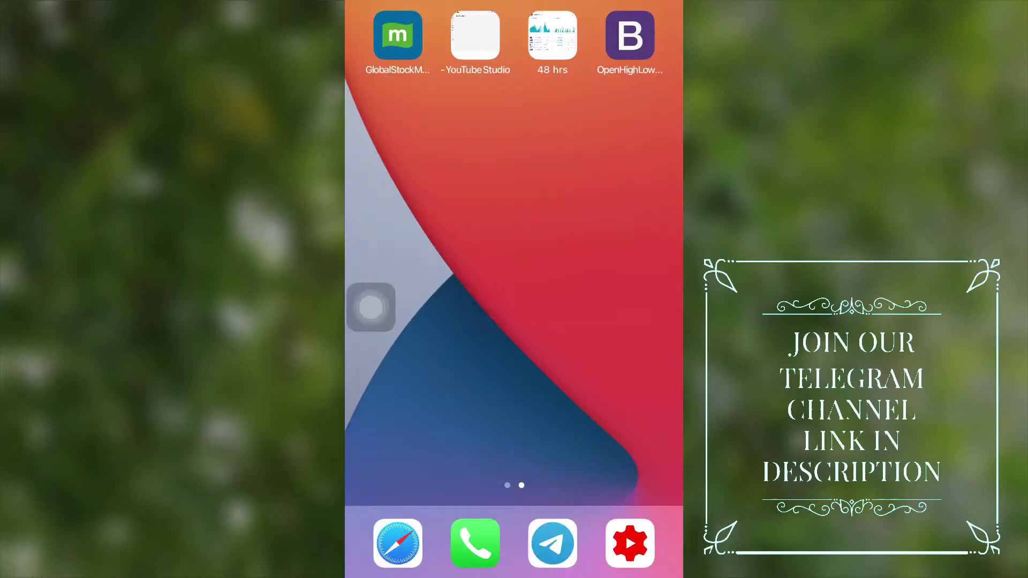
Enter the MAJAZ Tech group and decline the prompt to open a forwarded YouTube link
left_click(554, 542)
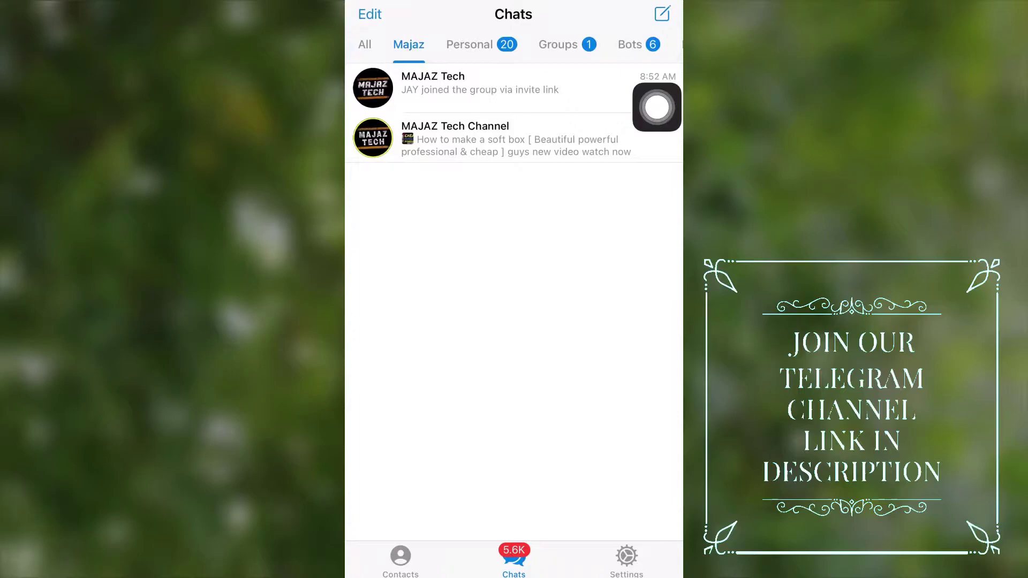
left_click(658, 97)
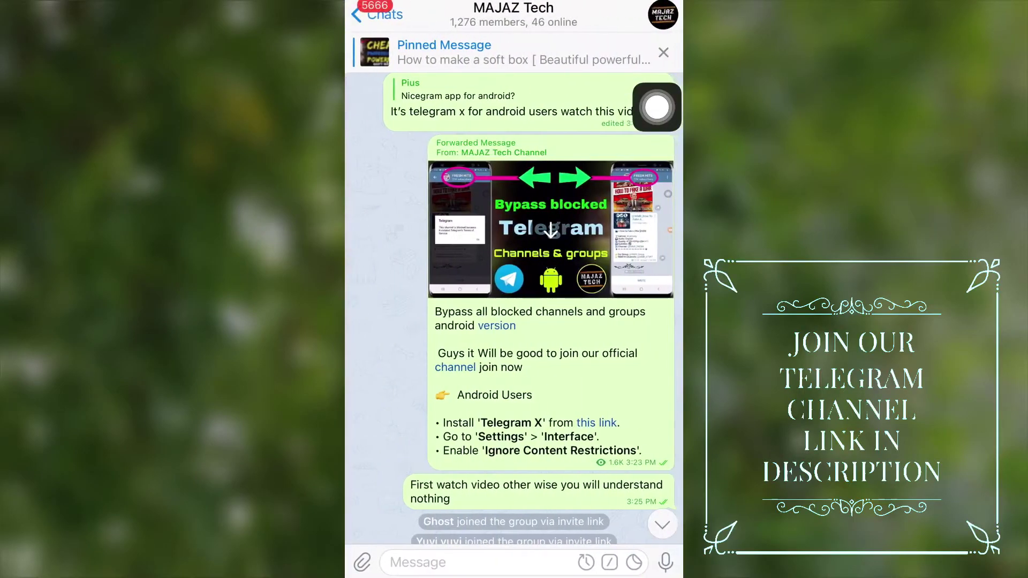
left_click(497, 325)
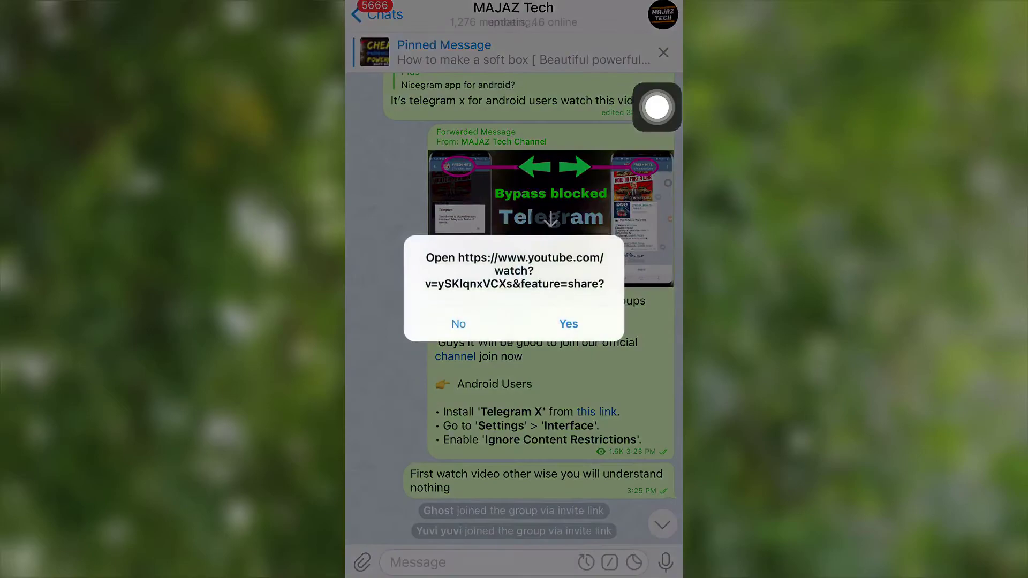
left_click(535, 360)
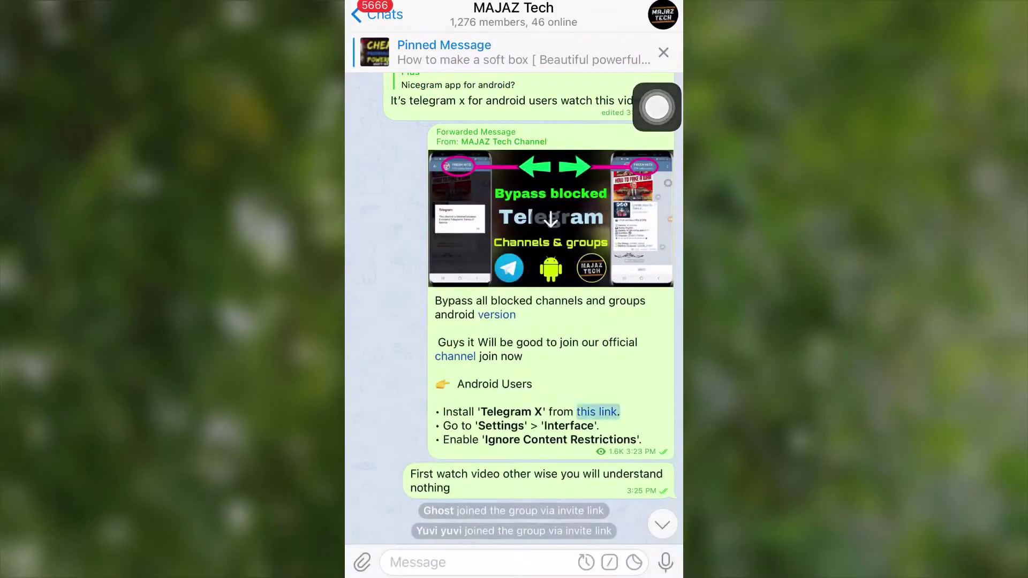
Reopen the MAJAZ Tech chat and jump to its latest messages
left_click(378, 13)
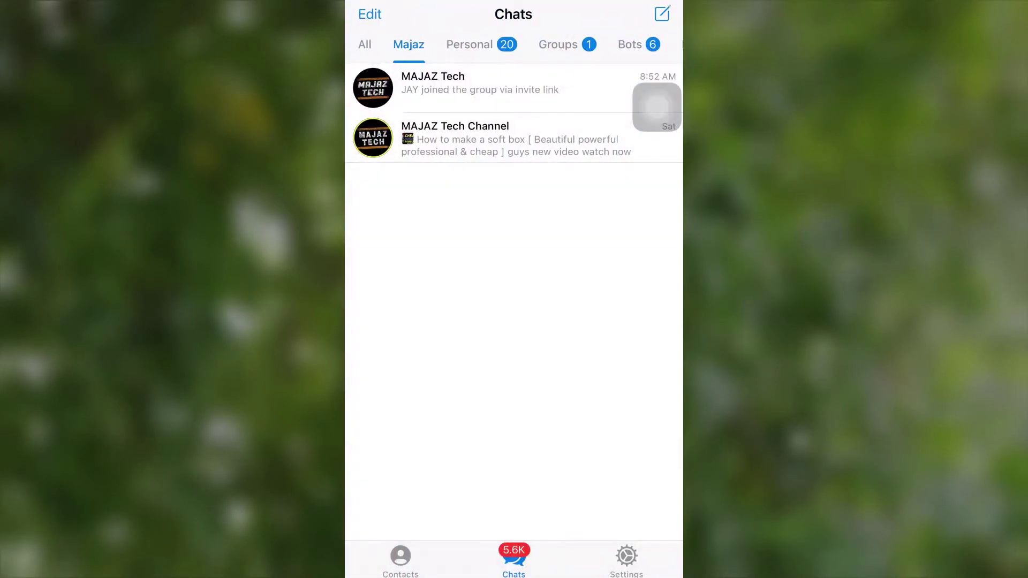
left_click(482, 84)
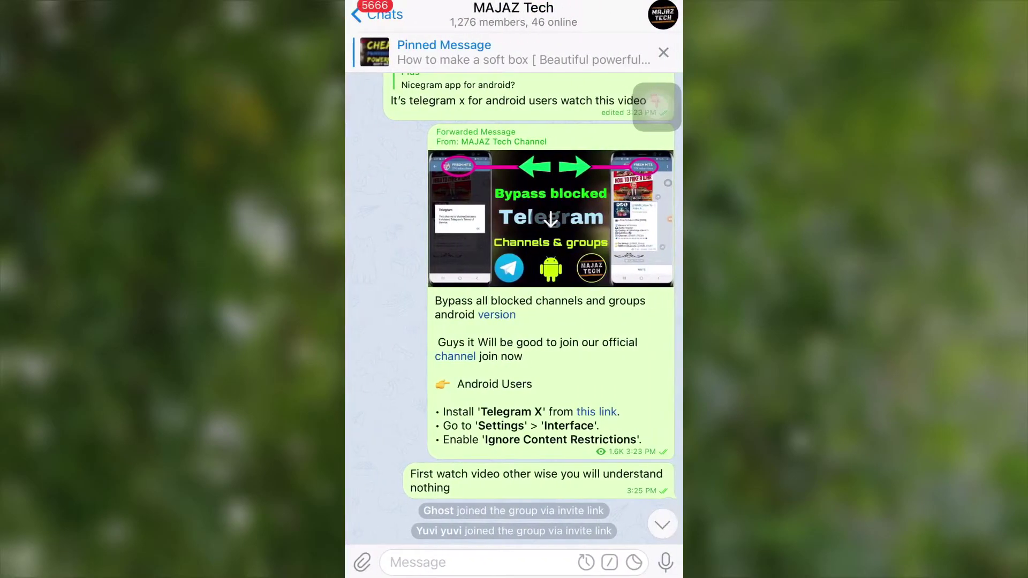
scroll(514, 321, "down", 5)
left_click(661, 524)
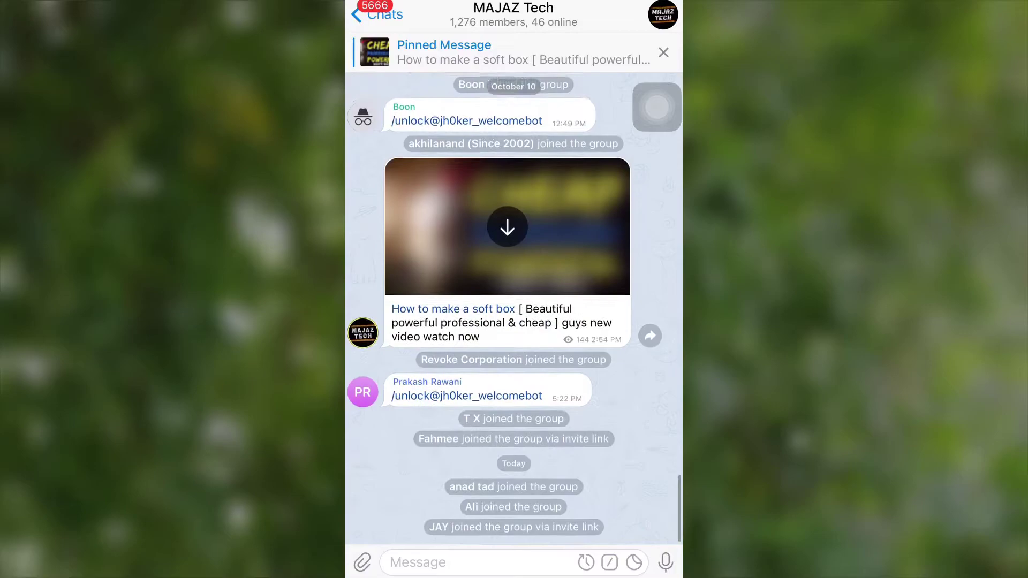
Write 'Here is the video check it out' and select 'Here is the video' for formatting
left_click(482, 563)
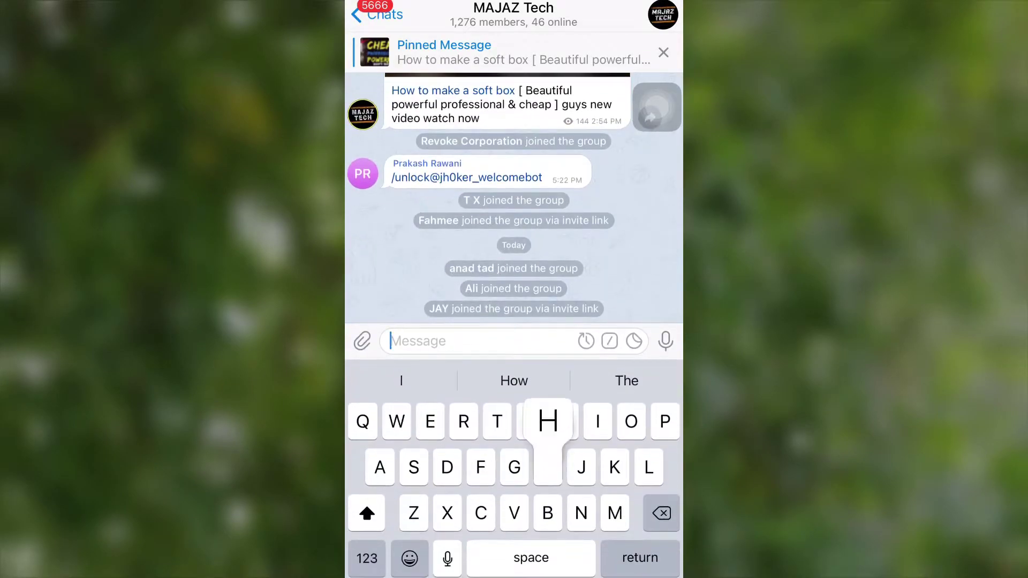
type("Here is the")
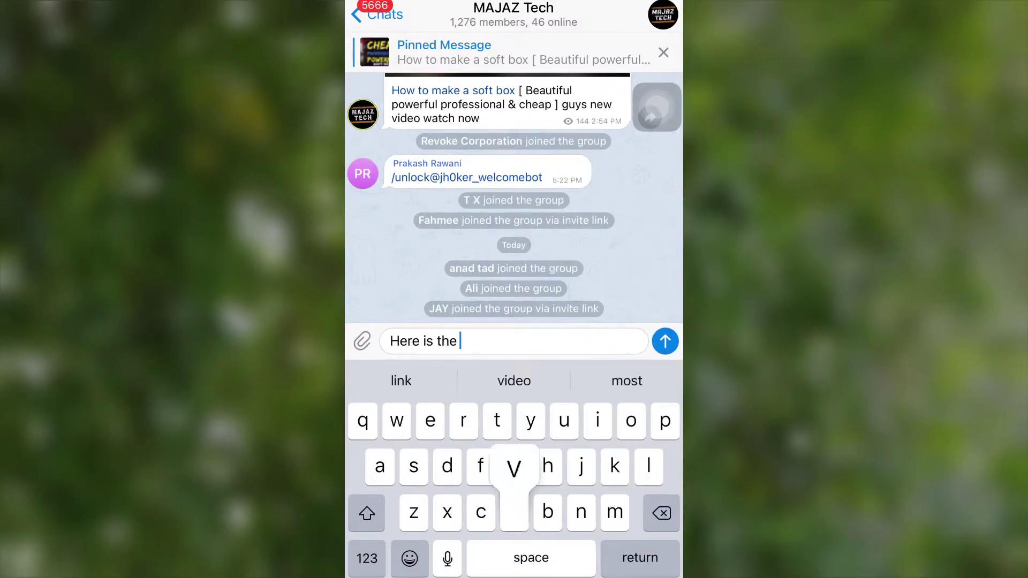
type(" video ")
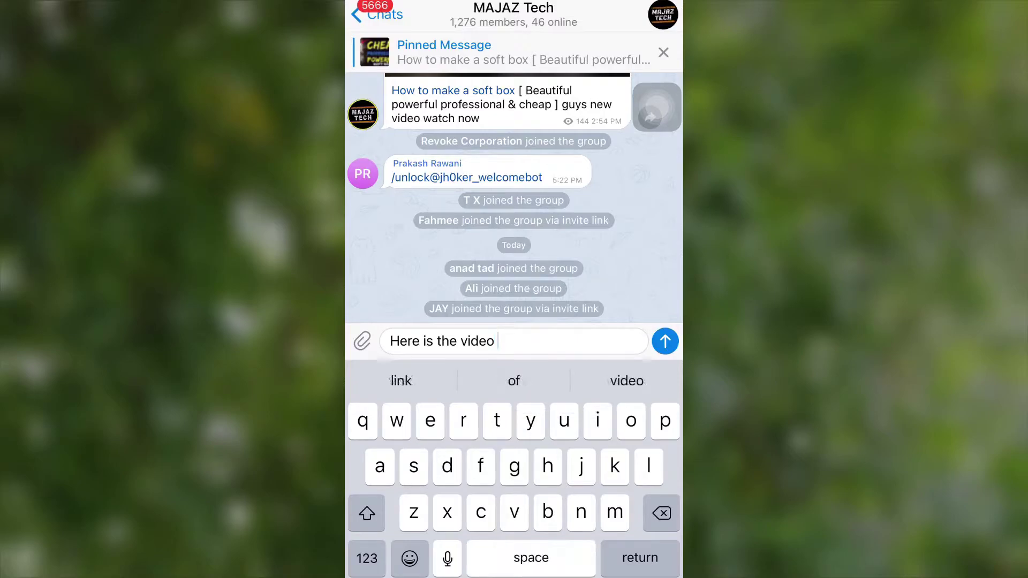
type("check it")
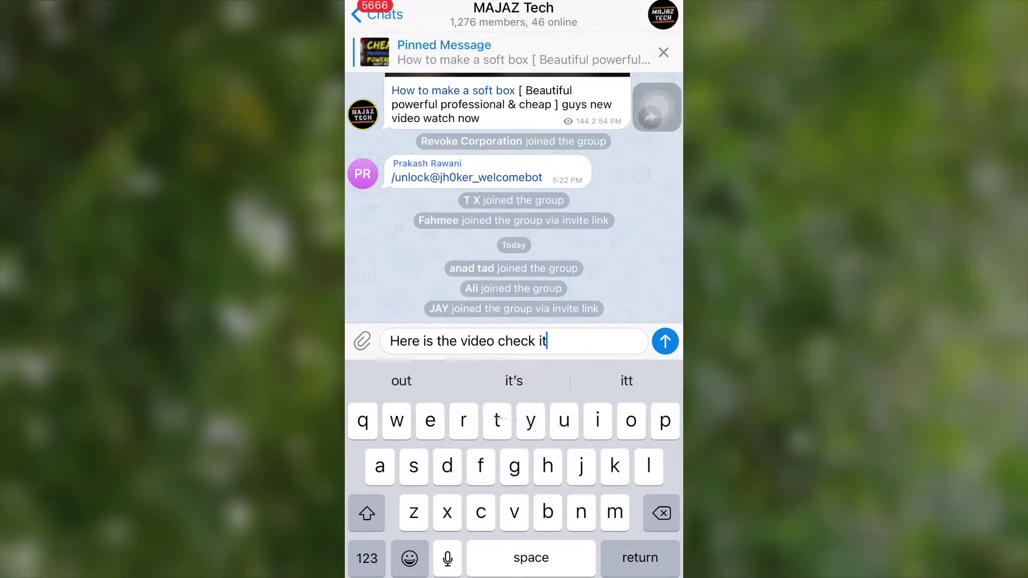
type(" out")
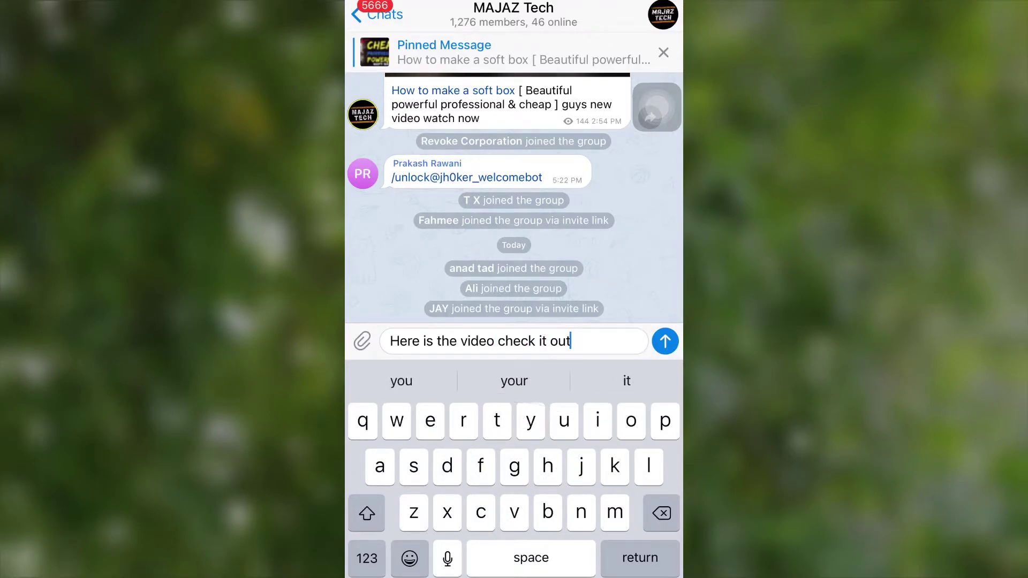
double_click(402, 341)
left_click_drag(418, 353, 496, 354)
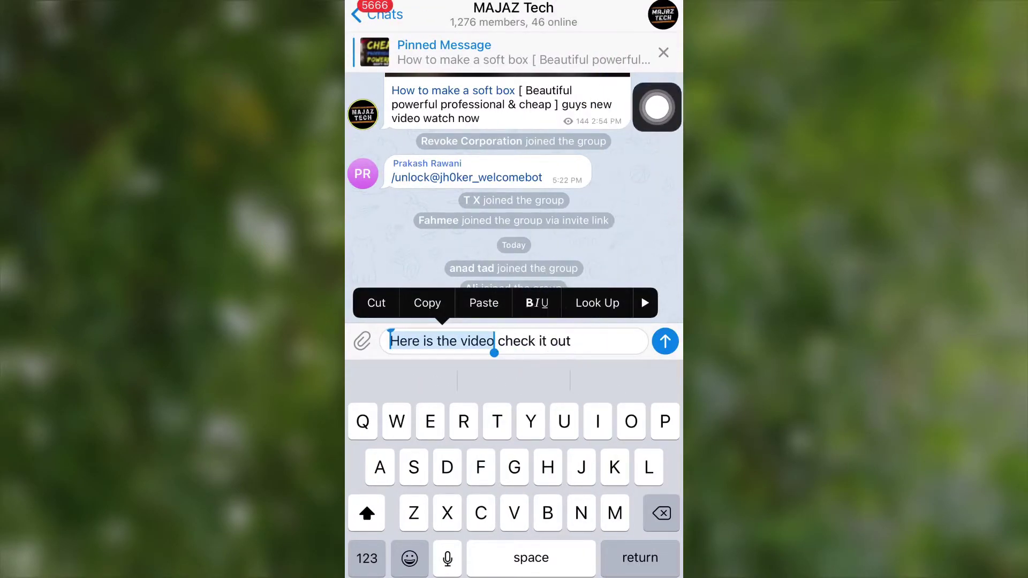
left_click(536, 303)
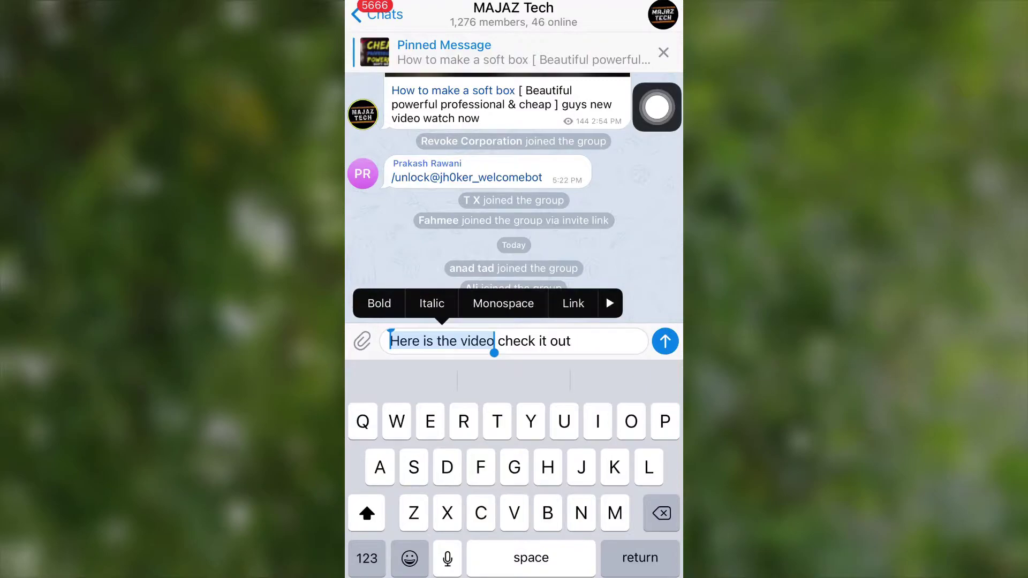
Make 'Here is the video' bold, then italic, and reopen the formatting bar for it
left_click(379, 303)
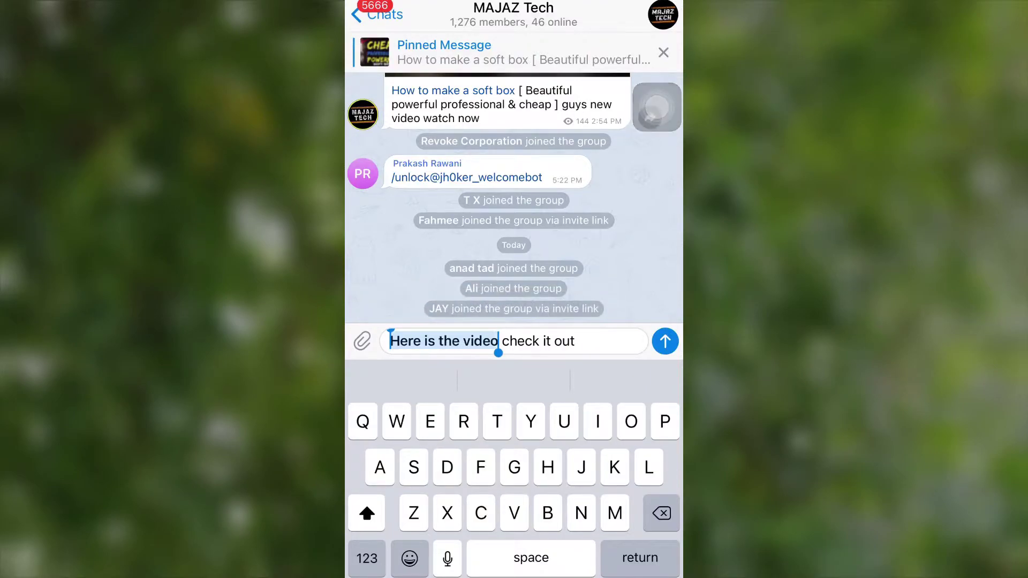
left_click(444, 340)
left_click(536, 302)
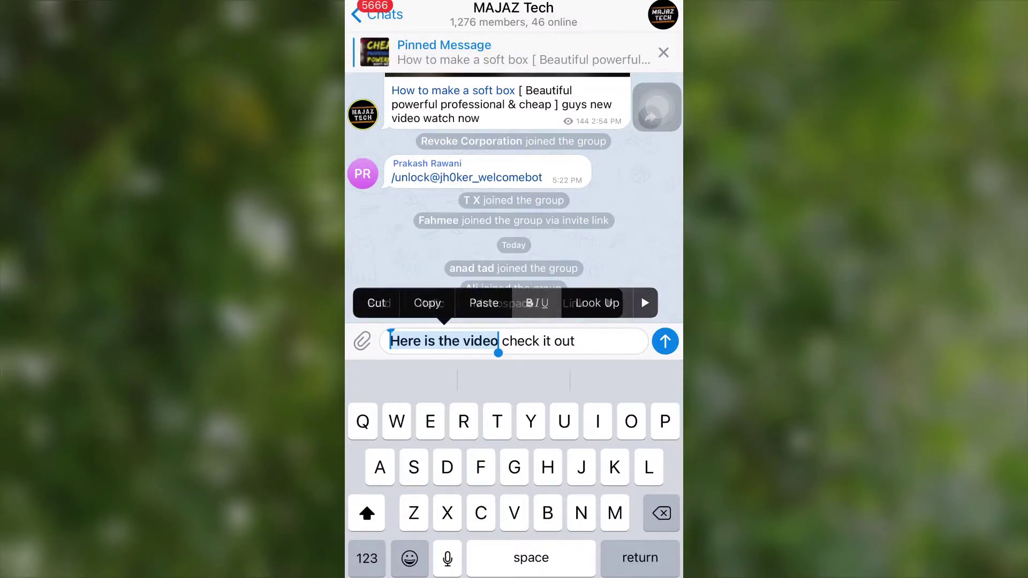
left_click(493, 304)
left_click(443, 341)
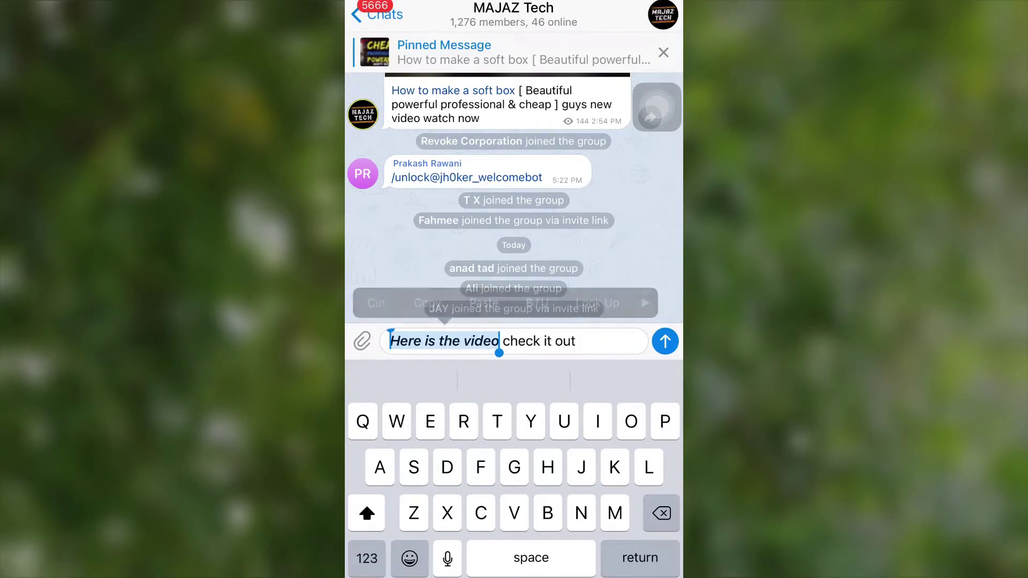
left_click(537, 303)
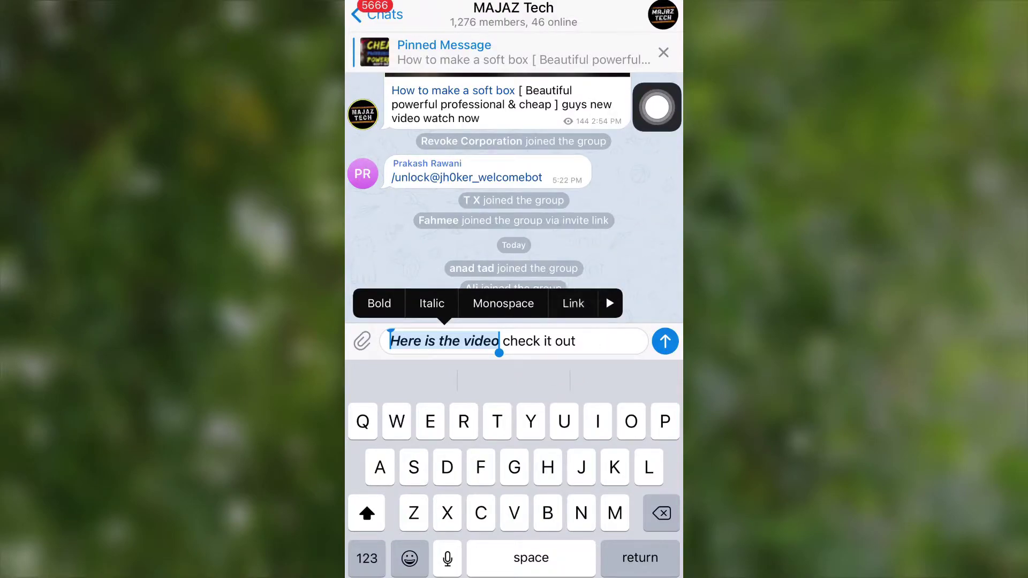
Start a link on 'Here is the video' and copy the YouTube video's address via Share > Copy link
left_click(573, 303)
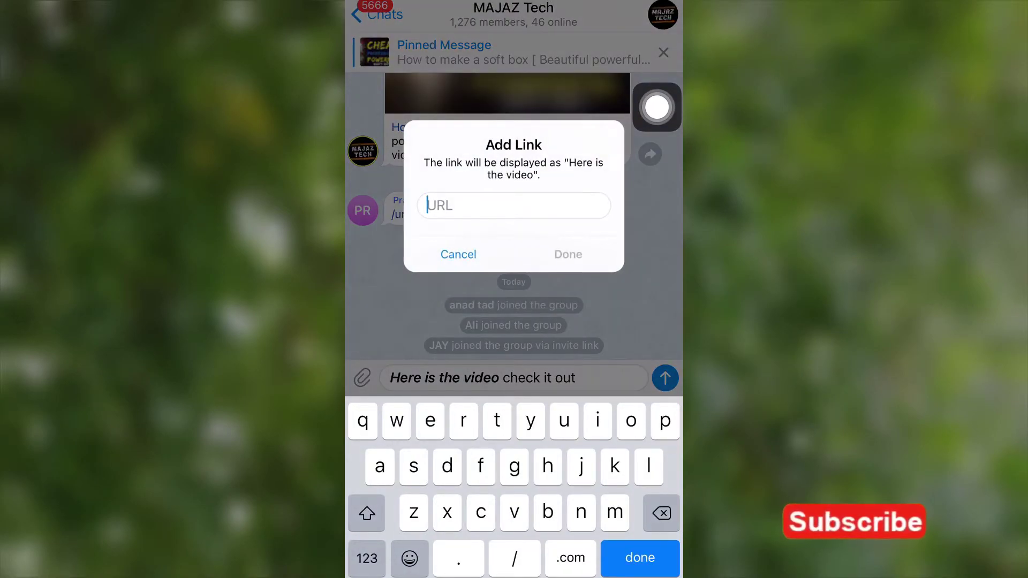
left_click_drag(514, 575, 515, 322)
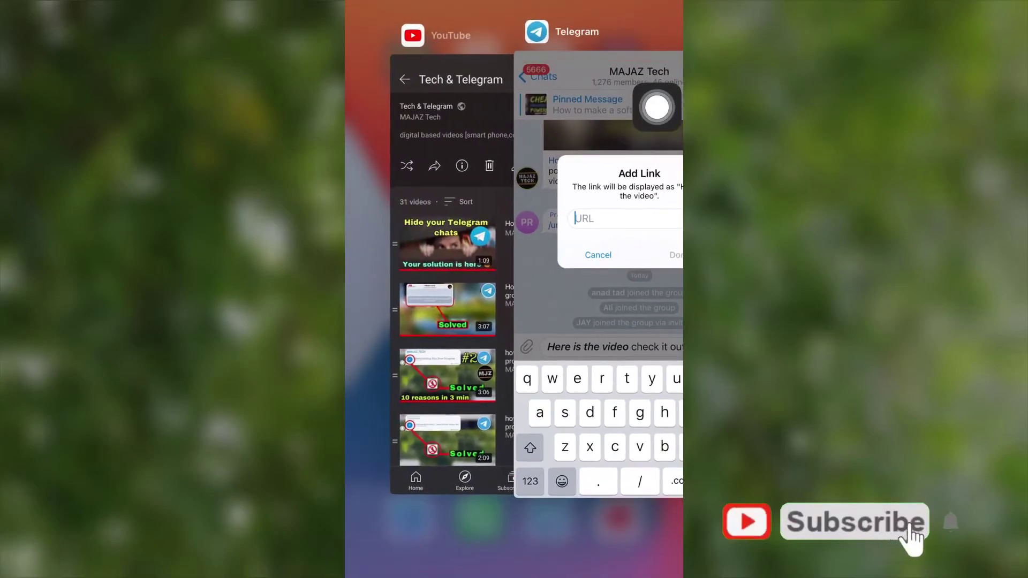
left_click(450, 281)
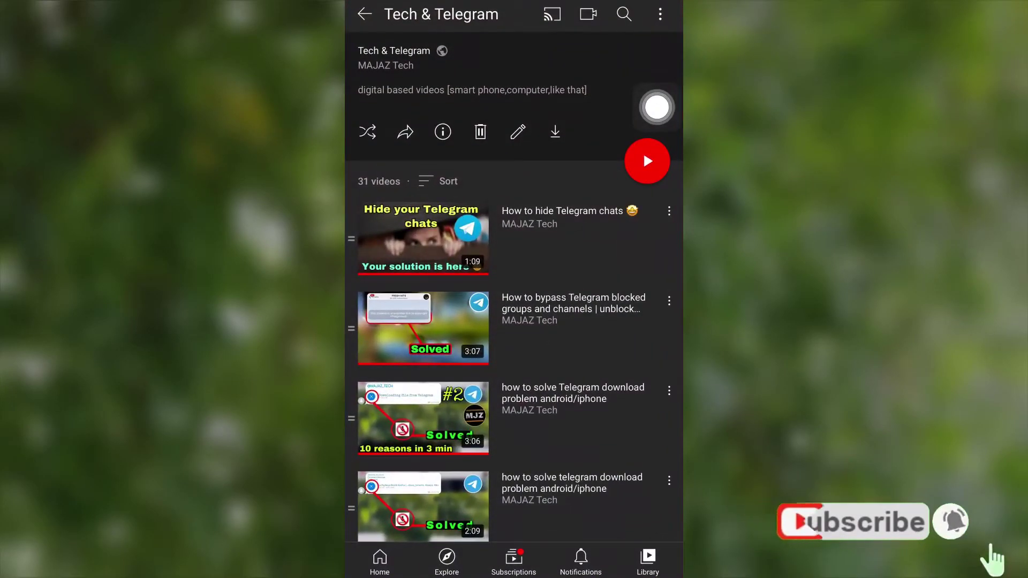
left_click(669, 392)
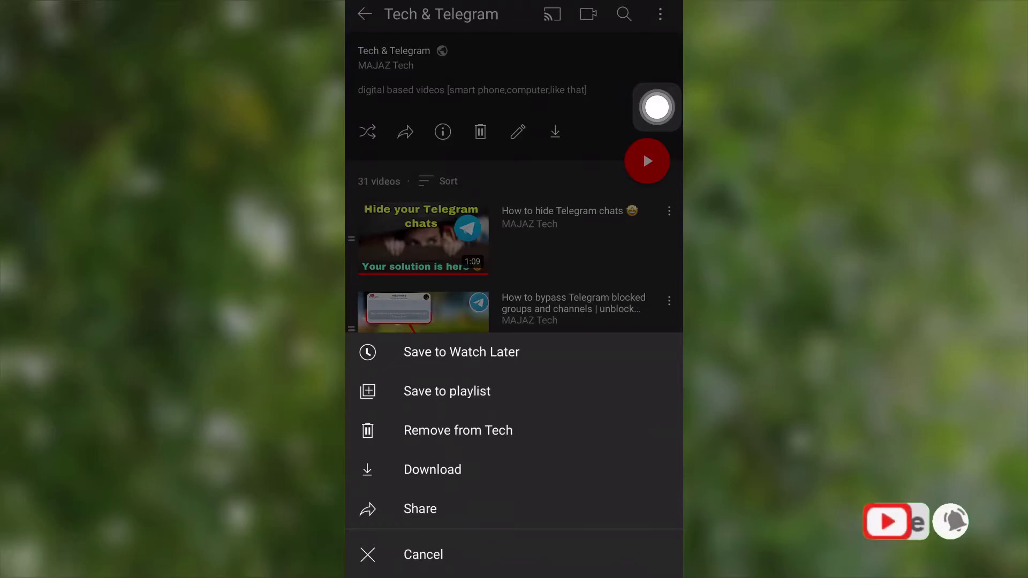
left_click(421, 508)
left_click(514, 241)
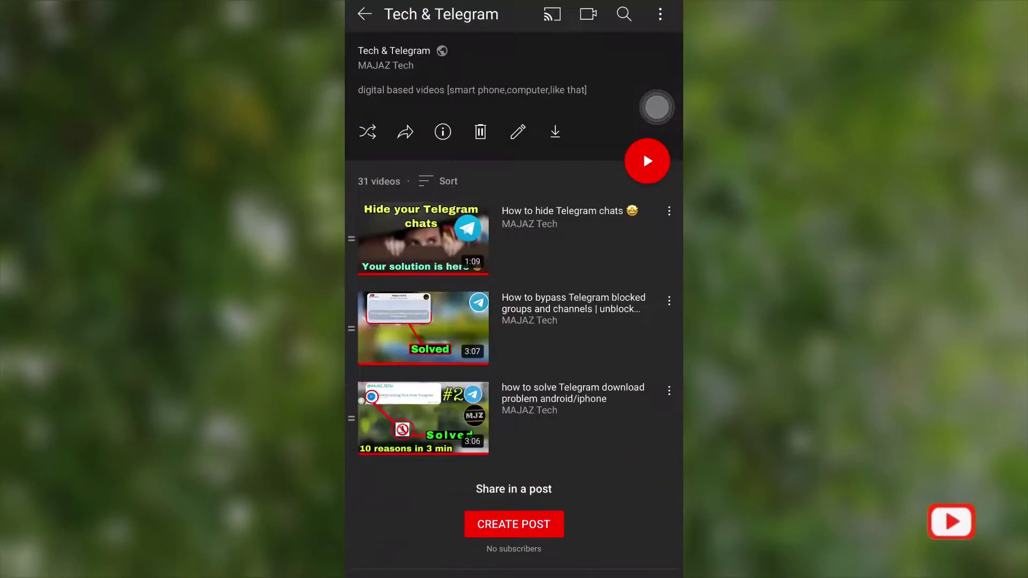
Back in Telegram, paste the YouTube URL as the link target and confirm with Done
left_click_drag(514, 574, 514, 401)
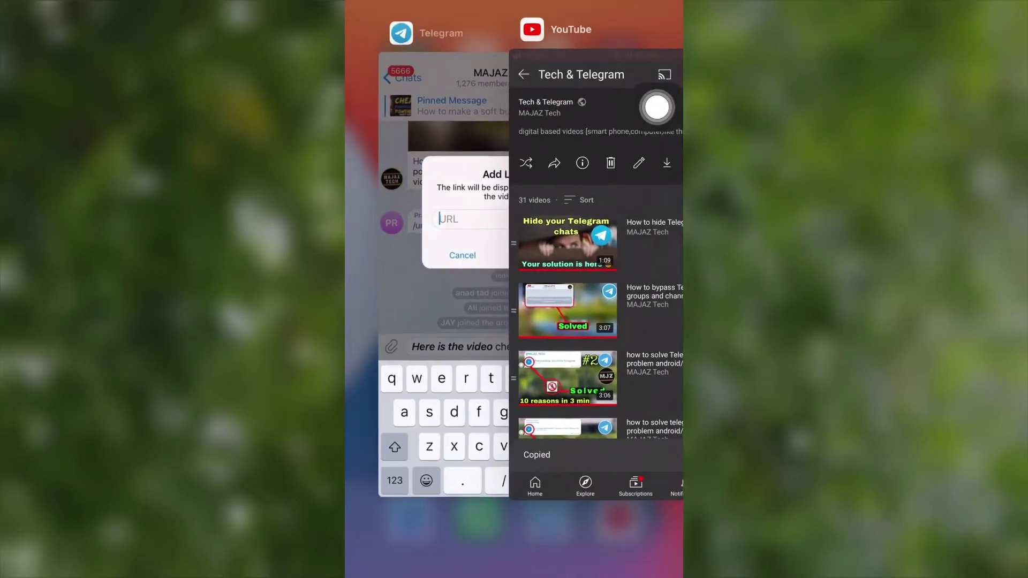
left_click(434, 241)
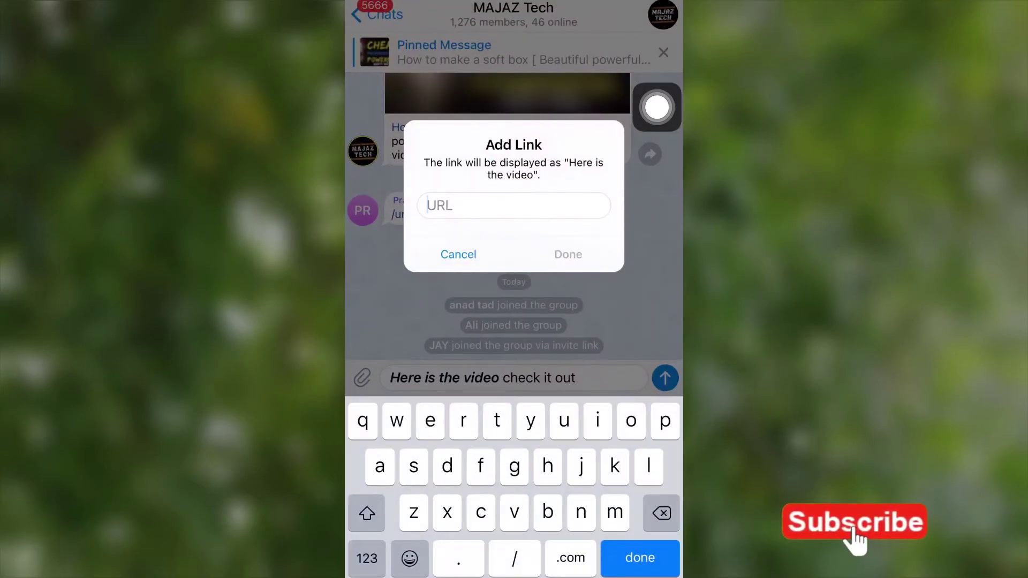
left_click(514, 206)
left_click(382, 166)
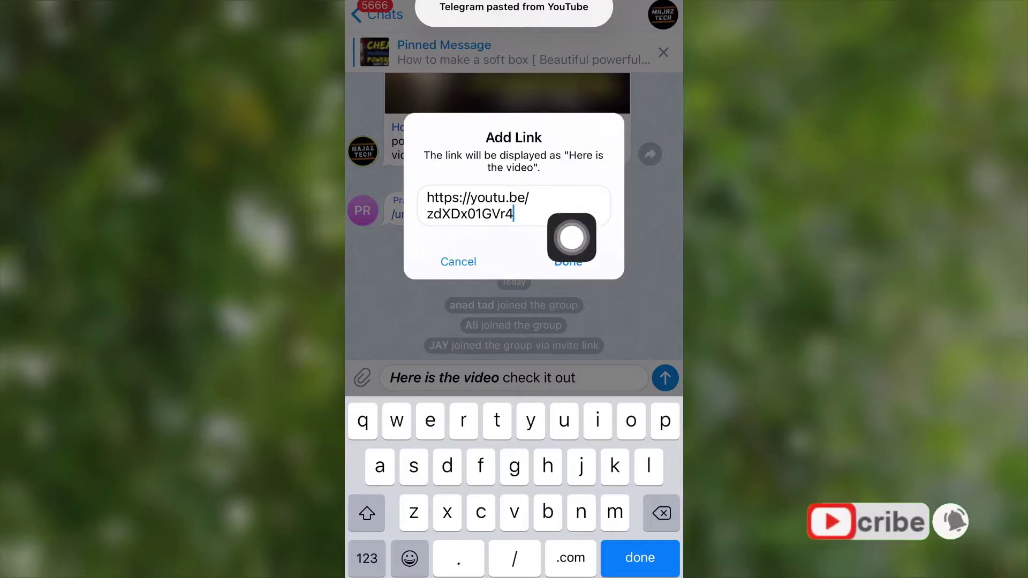
left_click_drag(658, 107, 657, 229)
left_click(568, 261)
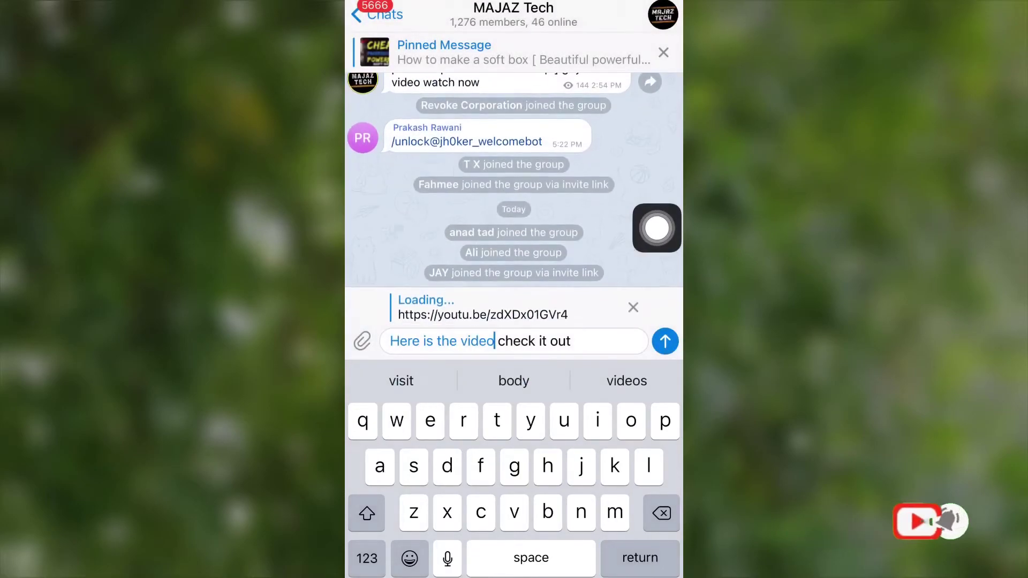
Send the message with 'Here is the video' hyperlinked to YouTube and view it in the chat
mouse_move(658, 229)
left_mouse_down()
mouse_move(393, 346)
mouse_move(657, 230)
left_mouse_up()
left_click(665, 341)
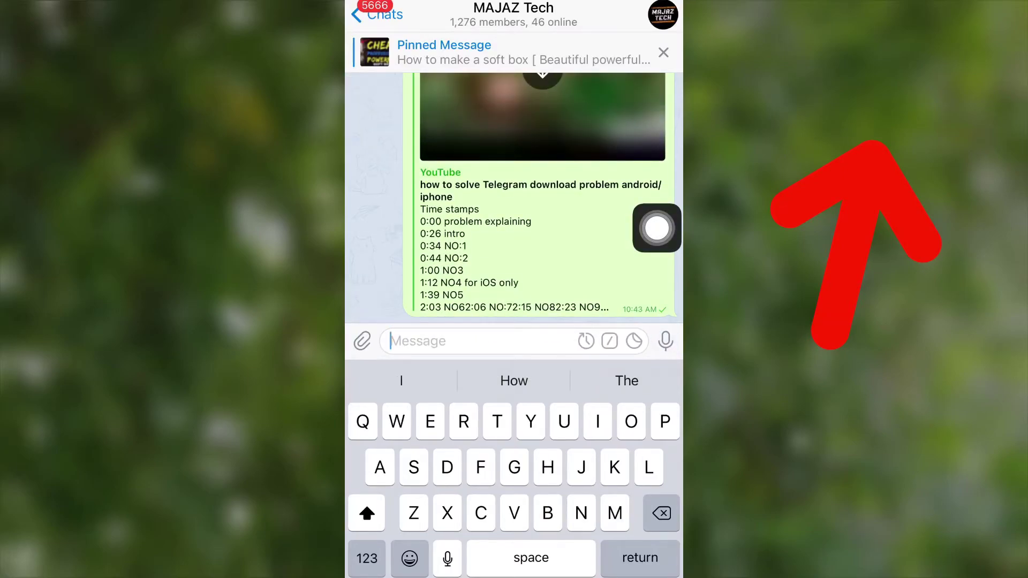
left_click(514, 193)
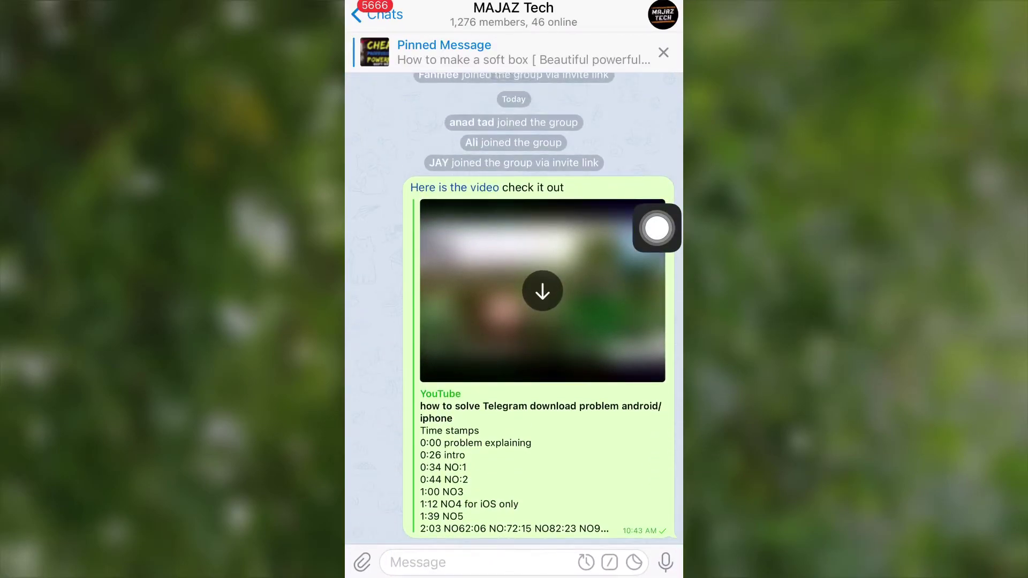
left_click_drag(658, 230, 658, 175)
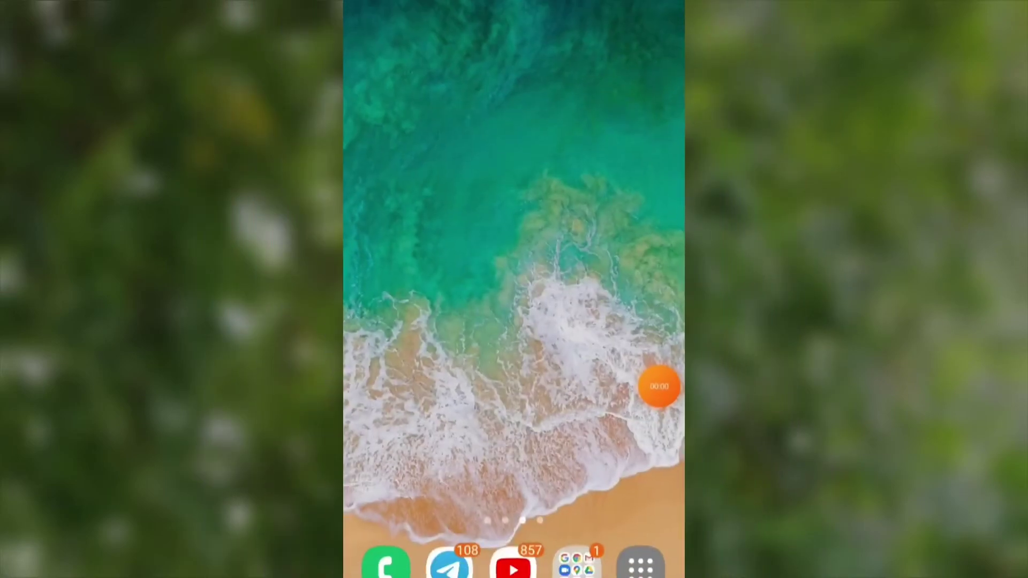
In the Test time chat, draft 'Hai guys pls watch our latest video from here' and clean up stray letters
left_click(449, 562)
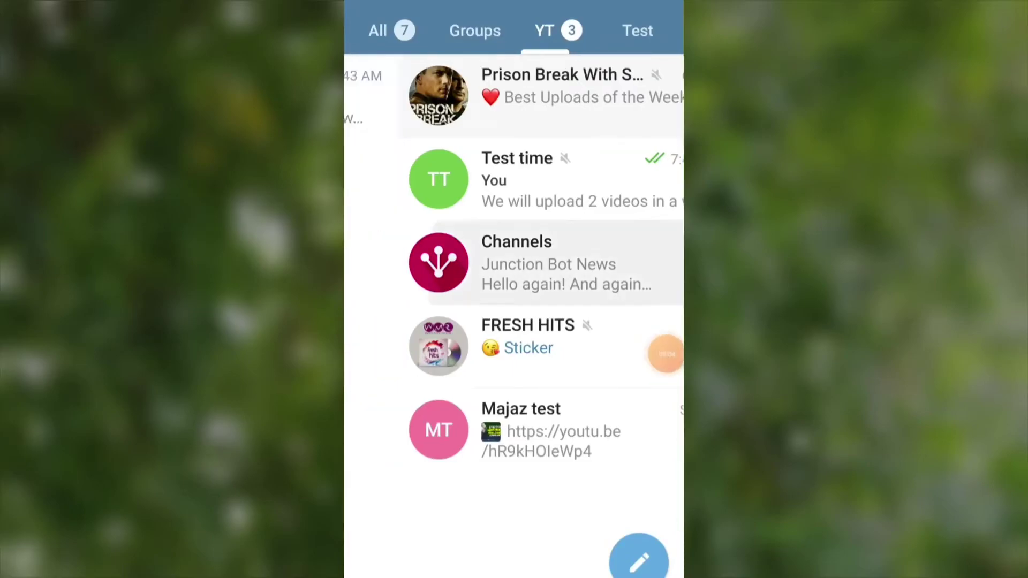
left_click_drag(514, 265, 610, 265)
left_click(514, 179)
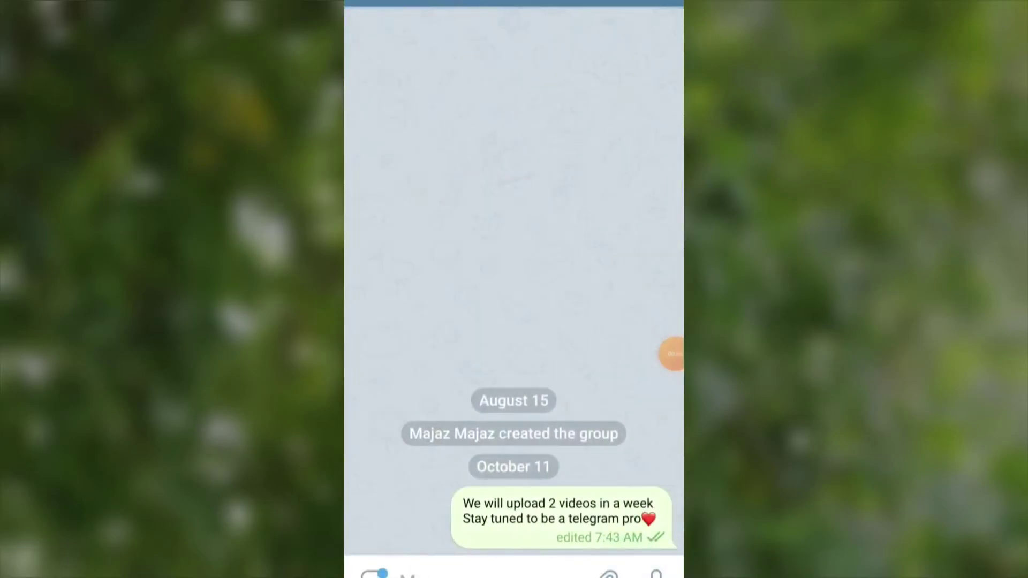
left_click(482, 563)
type("Hai guys pls ")
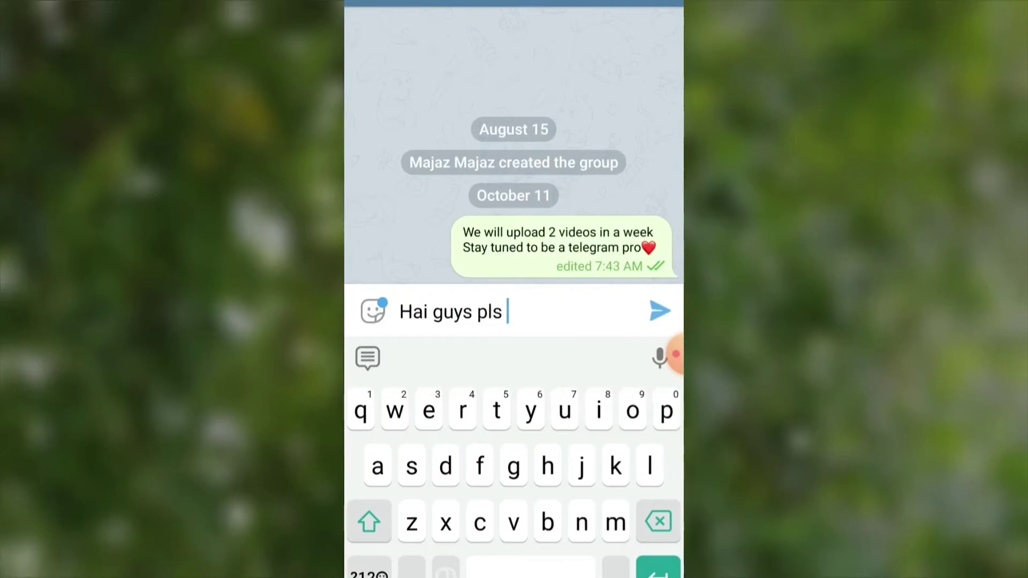
type("watch our la")
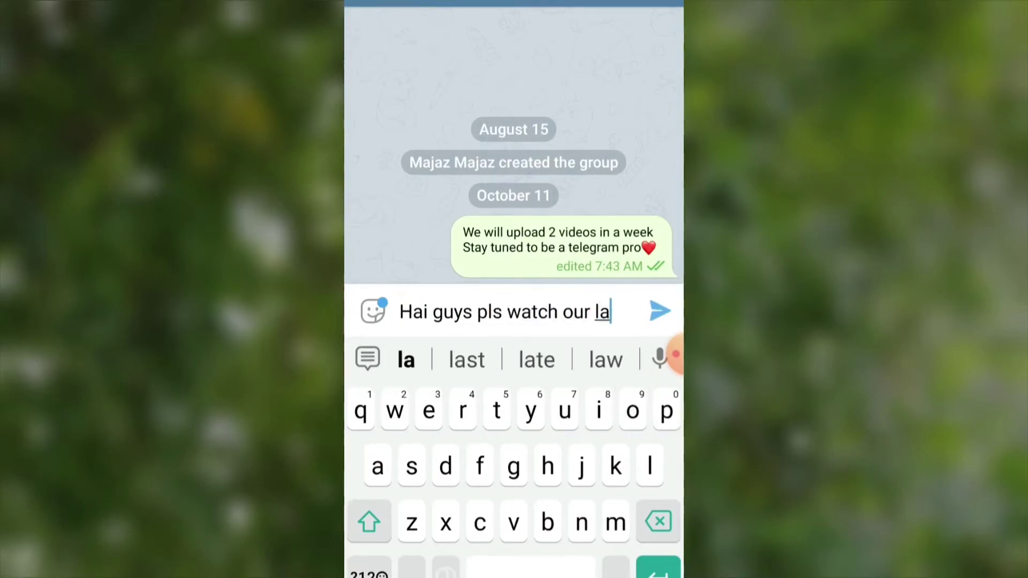
type("test vi")
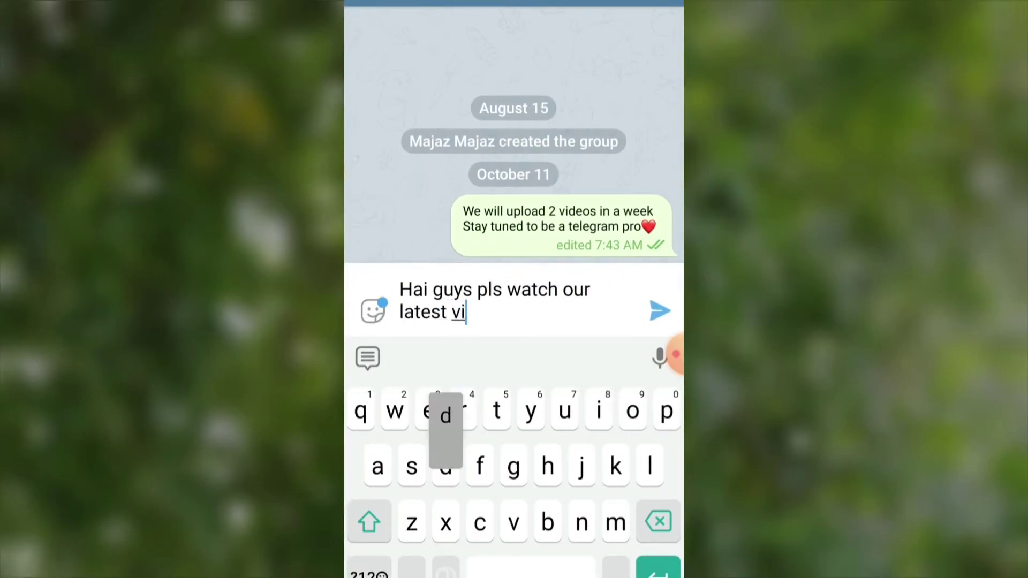
type("deo form here")
key("BackSpace")
key("BackSpace")
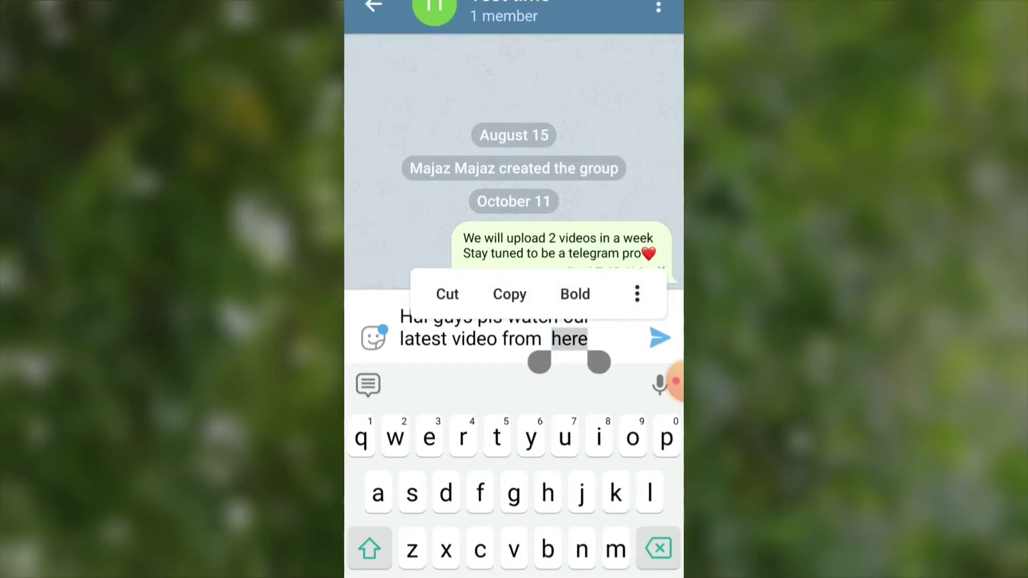
With 'here' selected, choose Create Link from the overflow formatting options
left_click(593, 338)
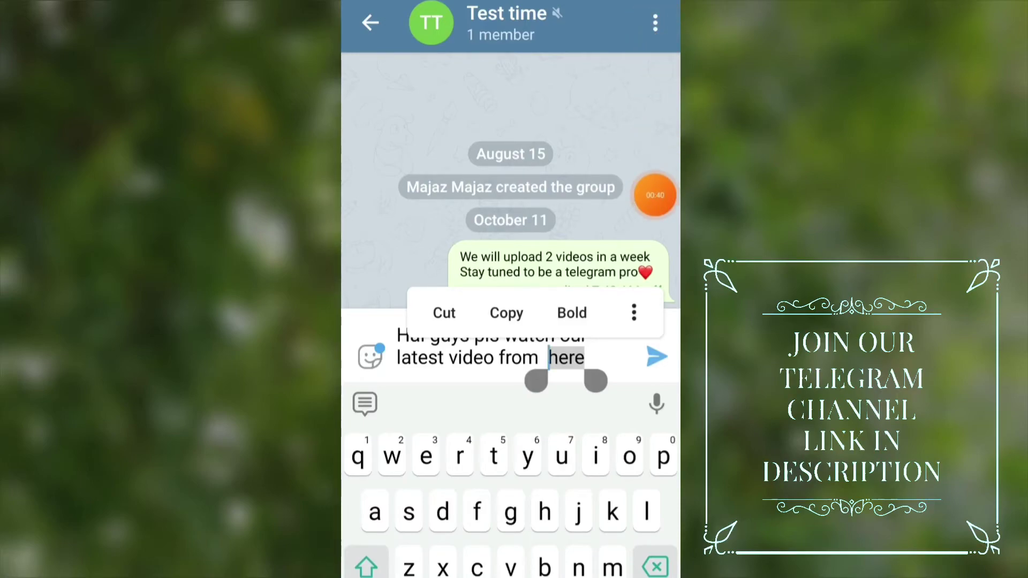
left_click(634, 313)
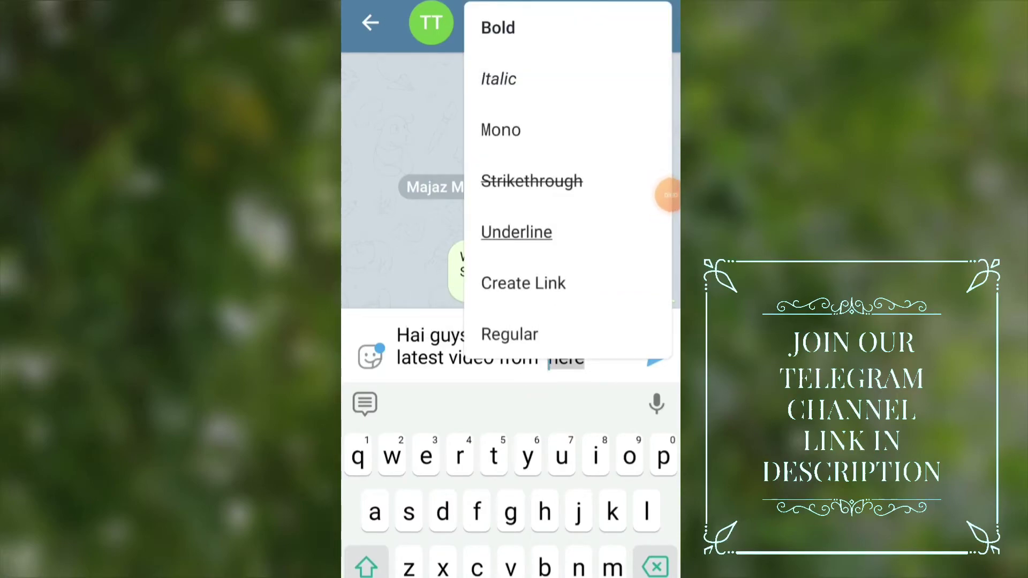
left_click(562, 334)
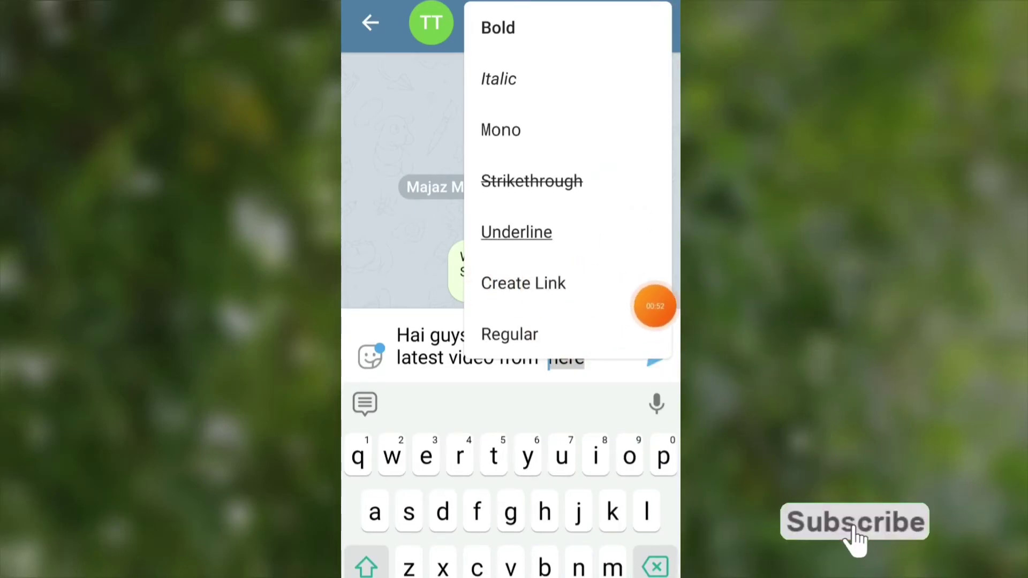
left_click(522, 282)
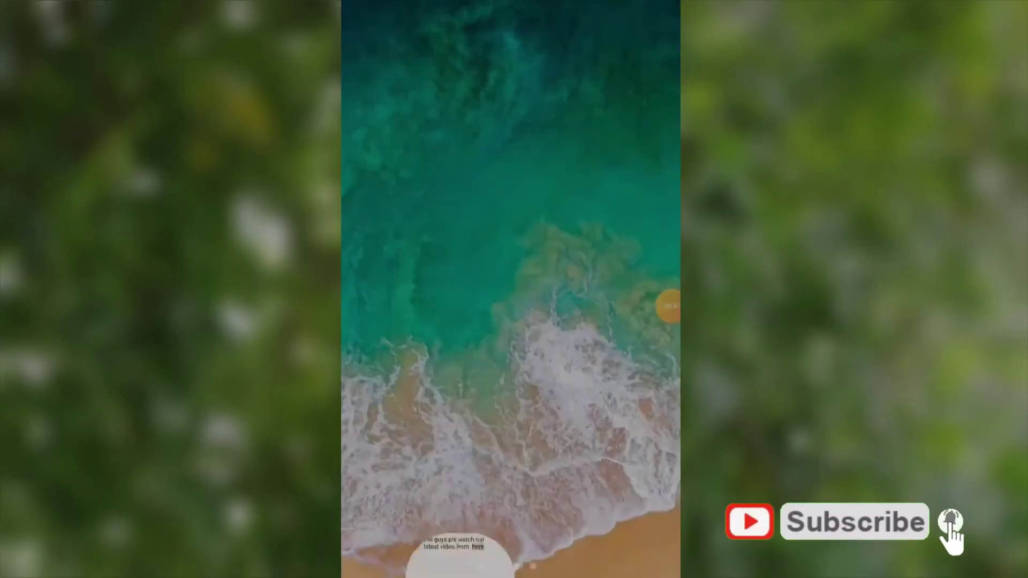